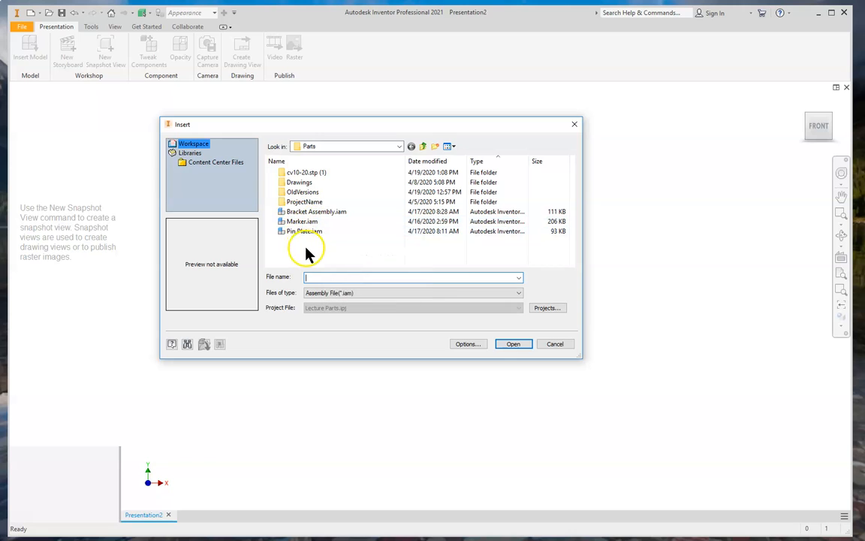
# Insert the Marker.iam assembly into the presentation and show it in the isometric home view.
pyautogui.click(303, 223)
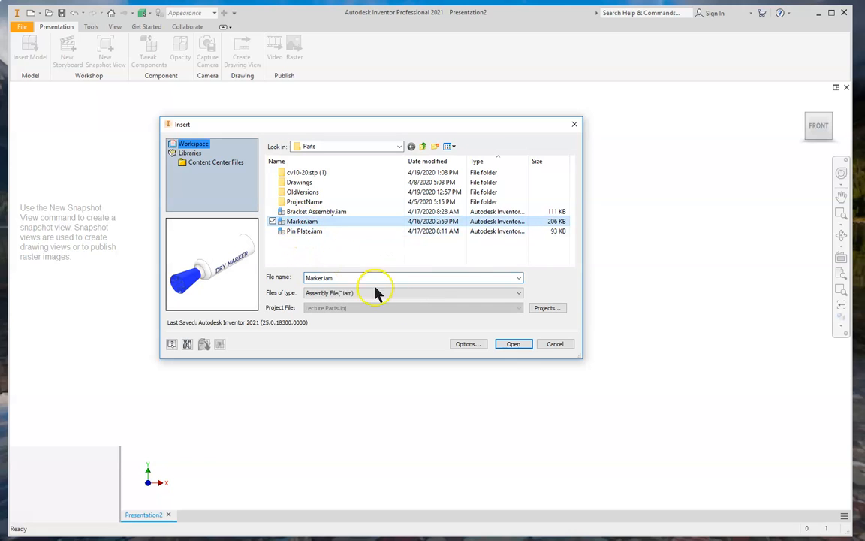
pyautogui.click(514, 344)
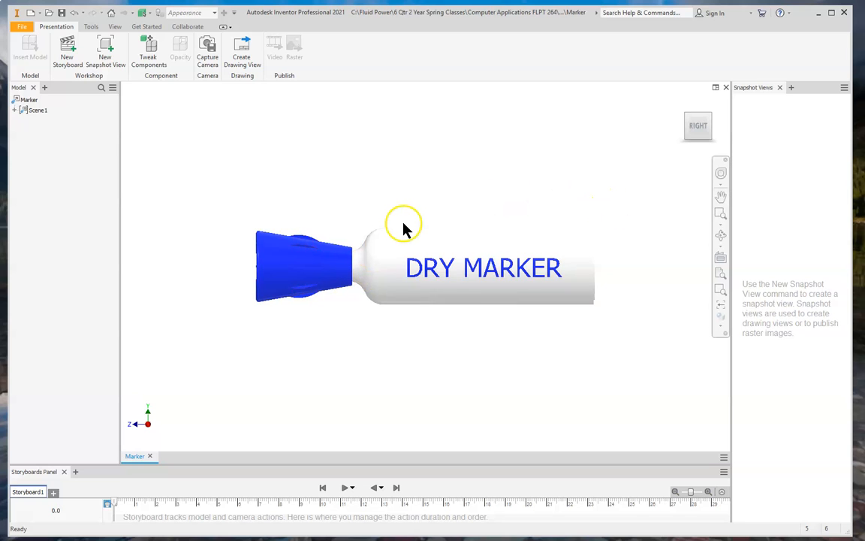
pyautogui.click(683, 103)
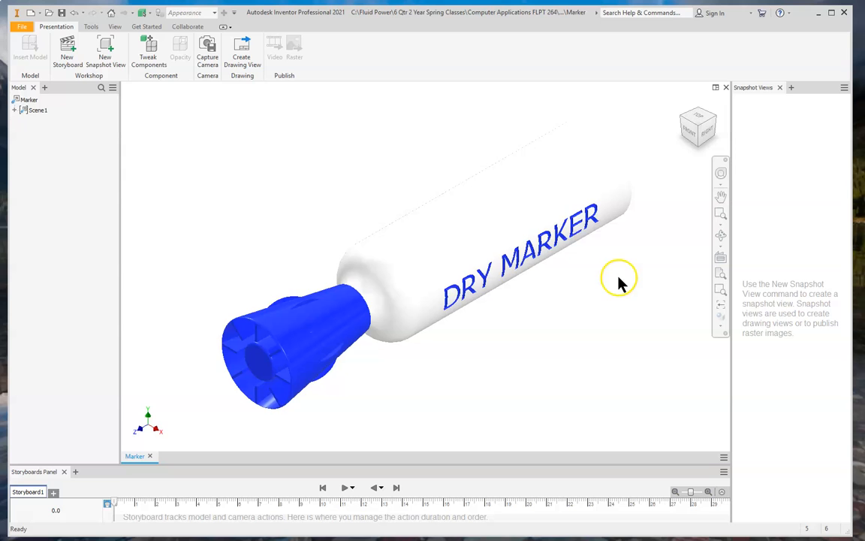
pyautogui.scroll(-2, 618, 282)
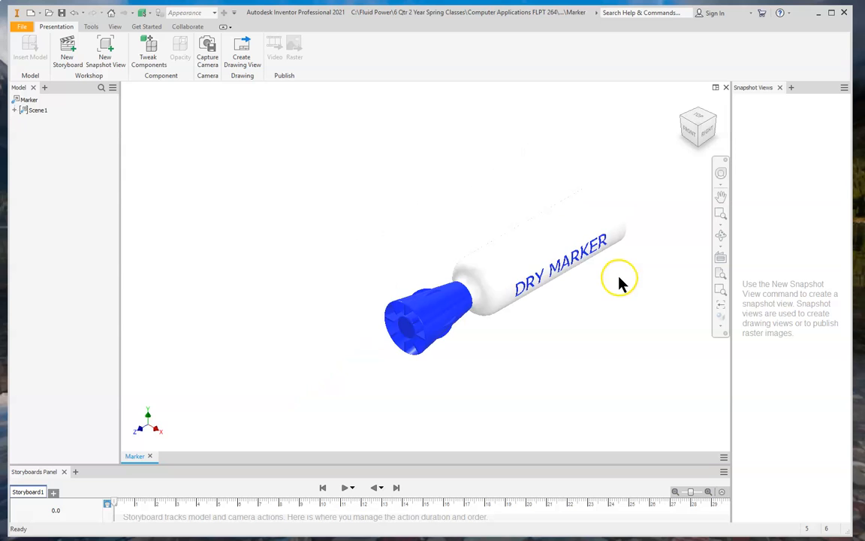
# Set the in-canvas color scheme to High Contrast in the application options.
pyautogui.click(23, 29)
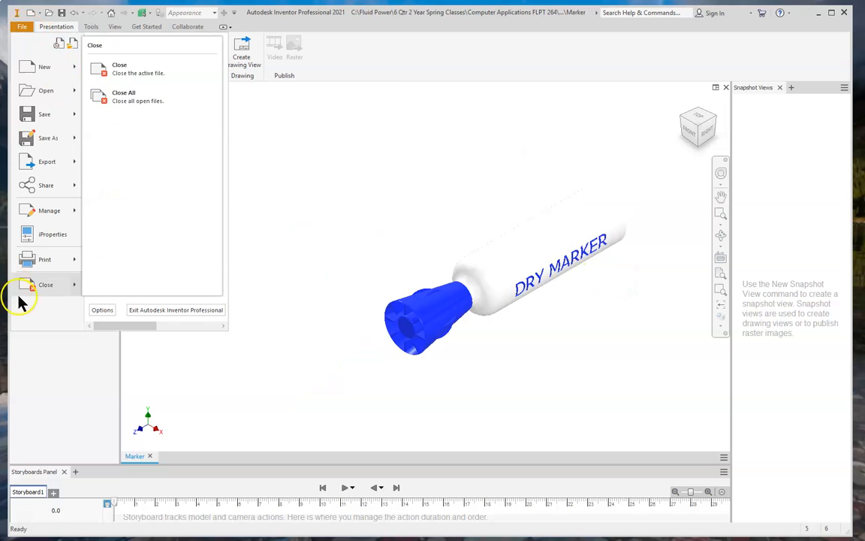
pyautogui.click(101, 311)
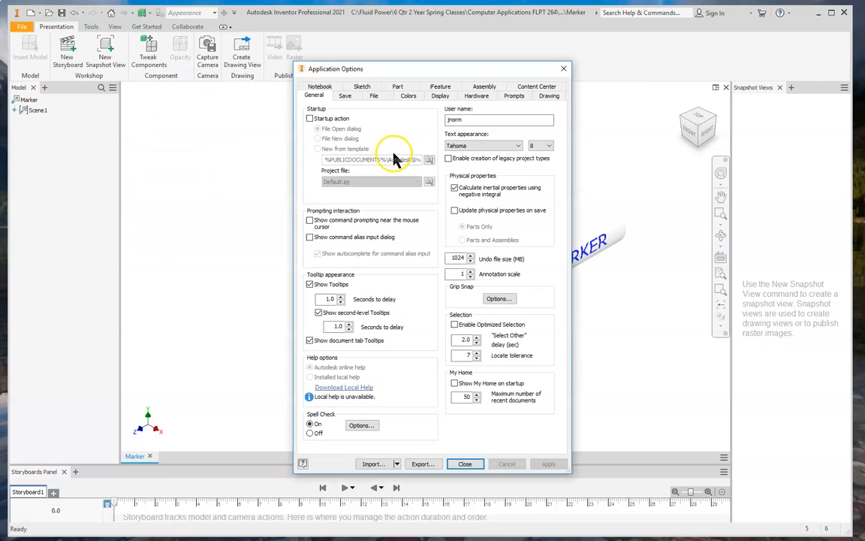
pyautogui.click(408, 97)
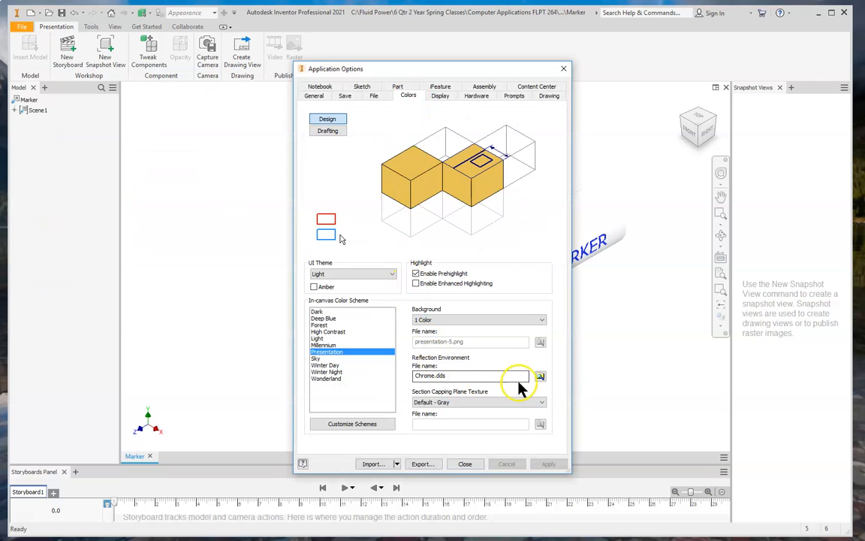
pyautogui.click(331, 331)
pyautogui.click(549, 464)
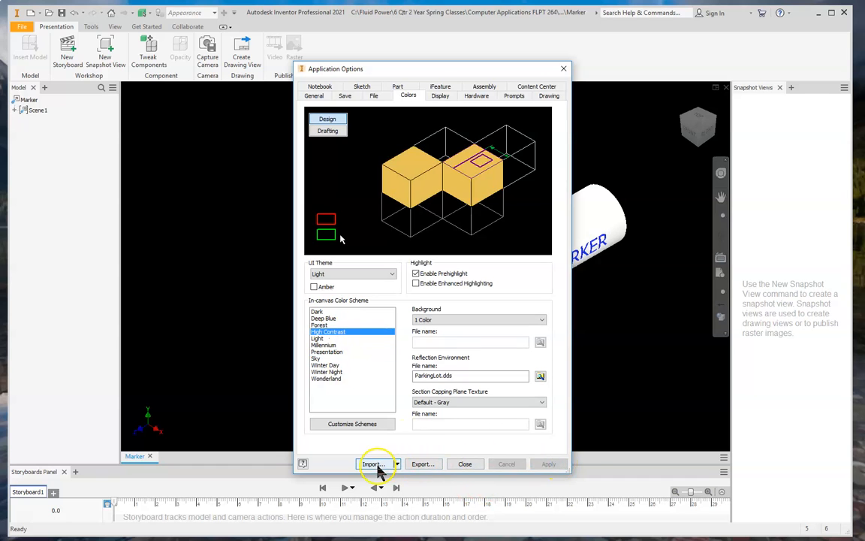
pyautogui.click(463, 466)
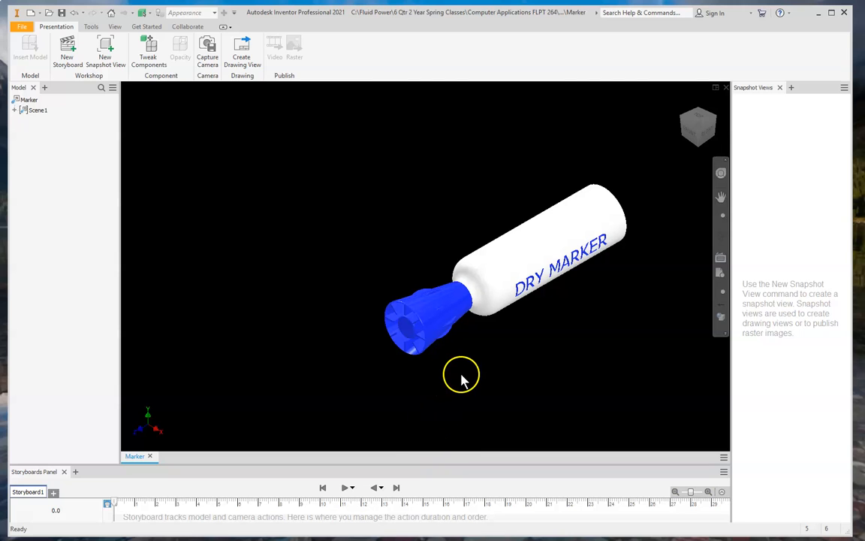
# Tweak the blue marker cap by moving it -1.5 in along its X axis, away from the tip.
pyautogui.moveTo(489, 354); pyautogui.dragTo(440, 380, button='middle')
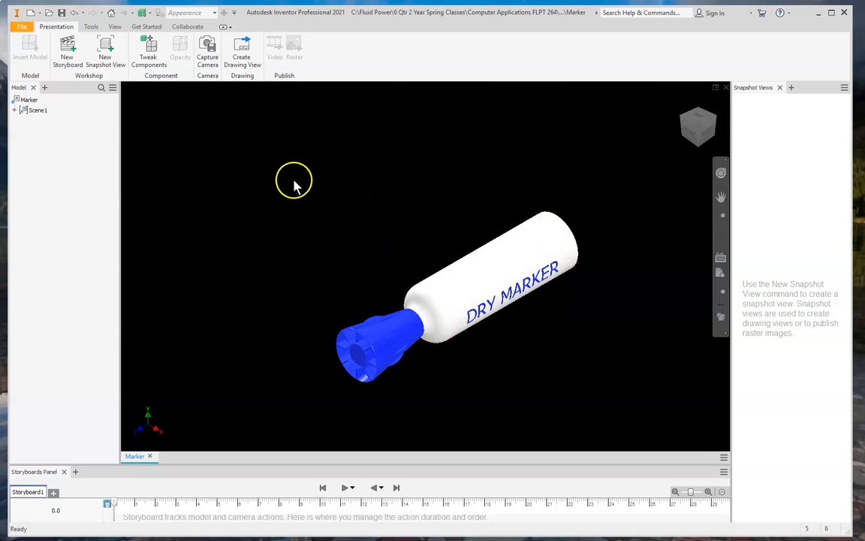
pyautogui.click(150, 49)
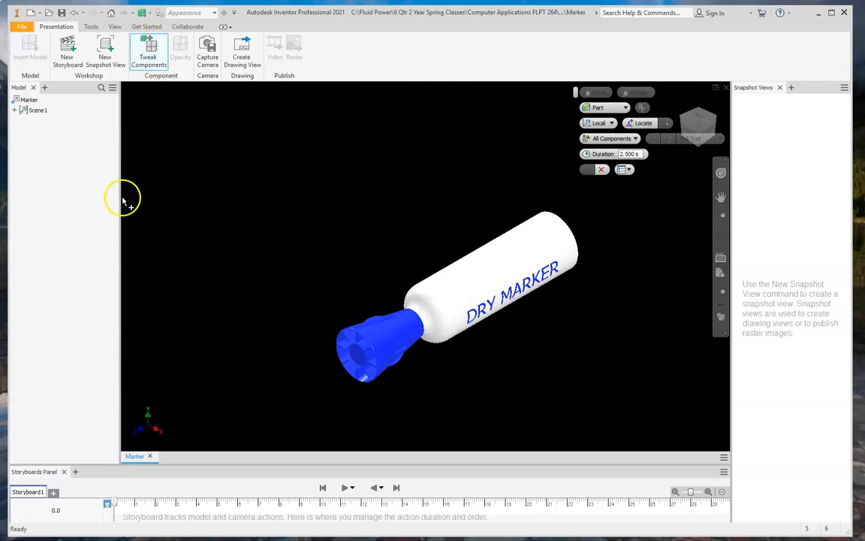
pyautogui.click(377, 343)
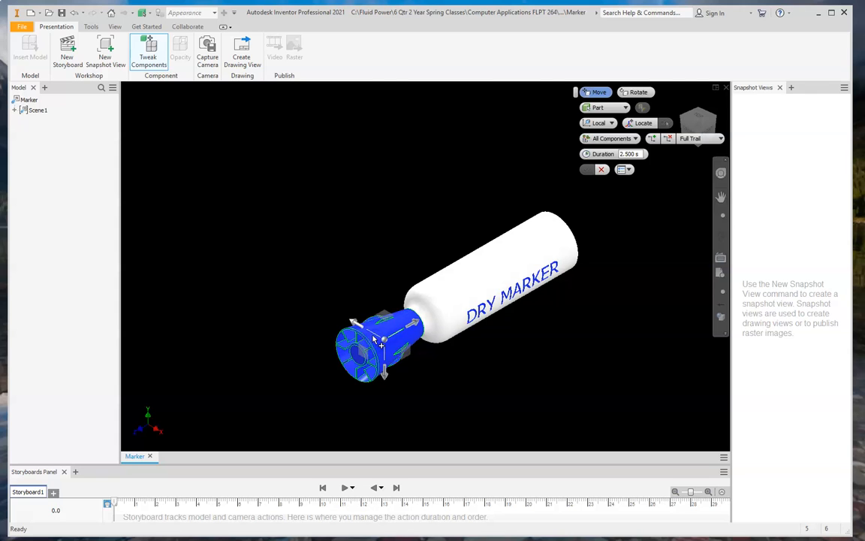
pyautogui.moveTo(400, 333)
pyautogui.mouseDown()
pyautogui.moveTo(348, 323)
pyautogui.moveTo(359, 329)
pyautogui.mouseUp()
pyautogui.click(415, 325)
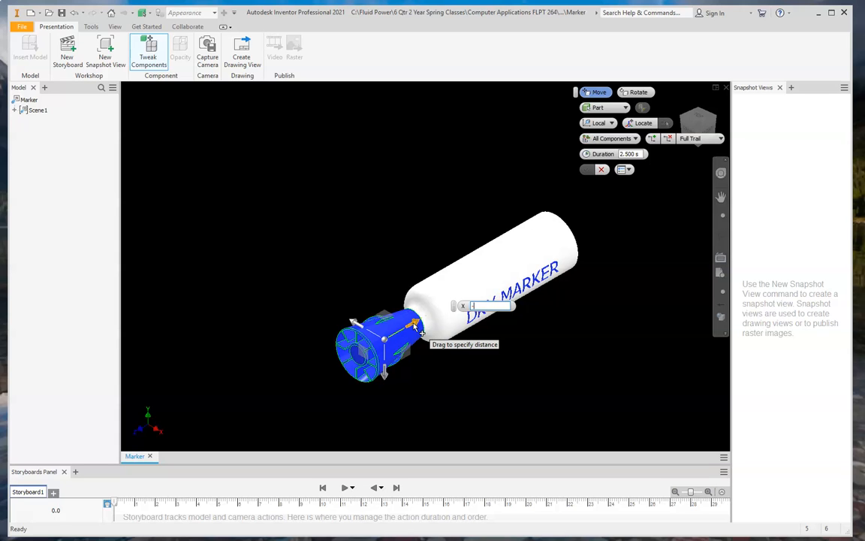
pyautogui.write('-1.5')
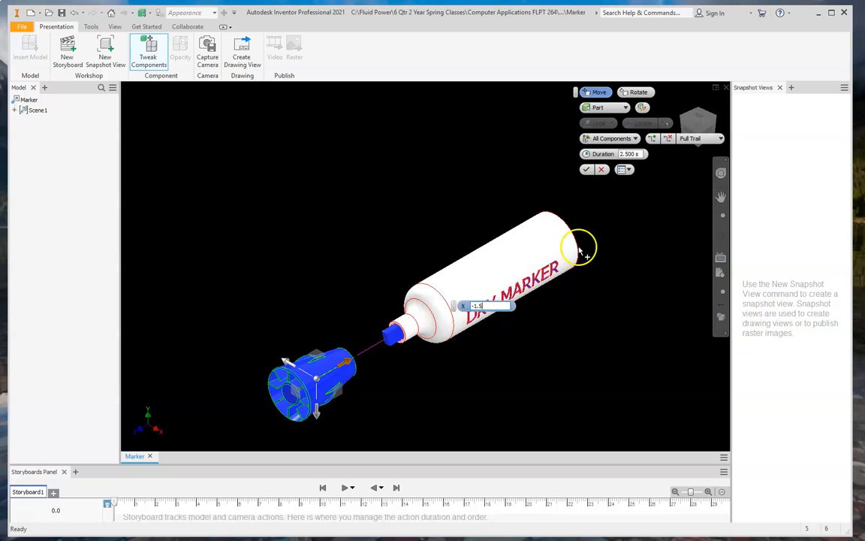
pyautogui.click(589, 172)
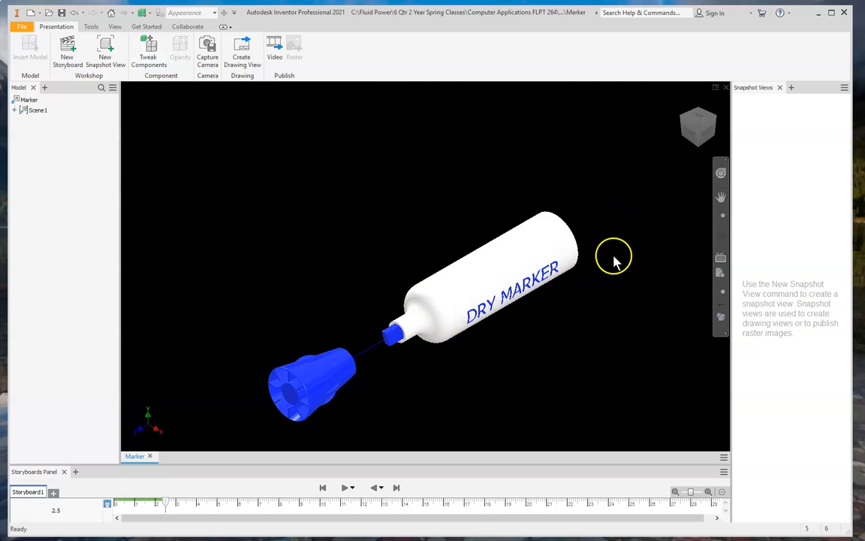
# Tweak the white end plug by moving it 3 in along Z, out of the back of the barrel.
pyautogui.click(718, 121)
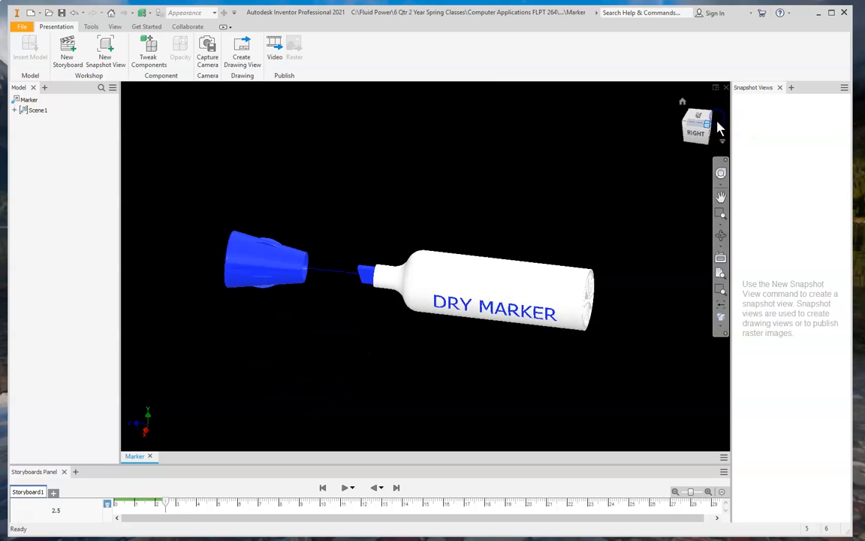
pyautogui.click(152, 54)
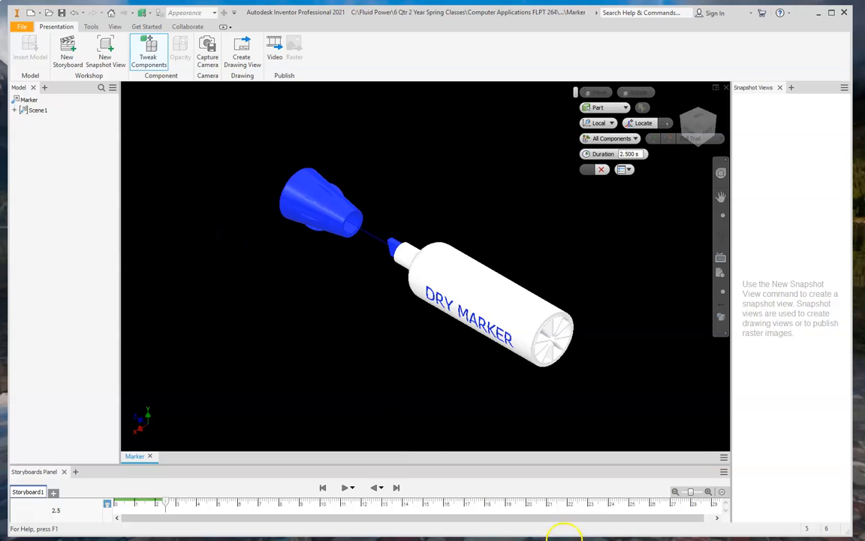
pyautogui.click(559, 360)
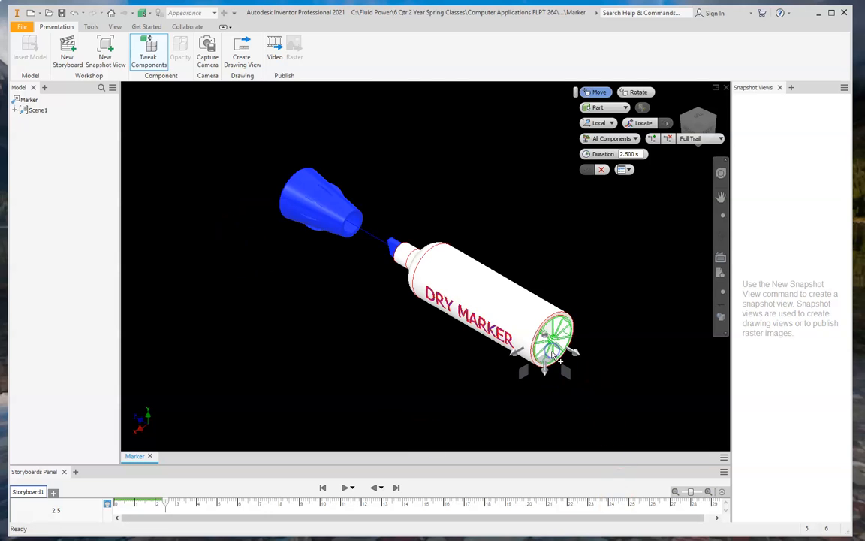
pyautogui.click(579, 358)
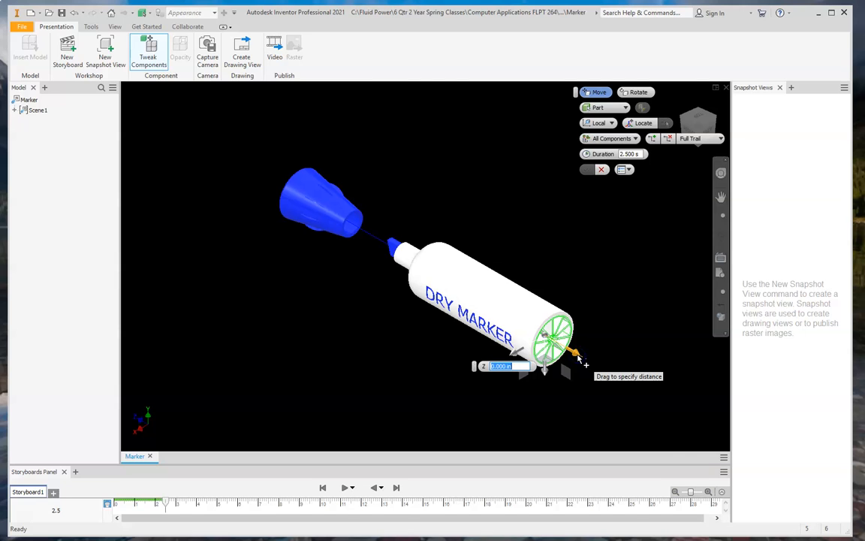
pyautogui.write('3')
pyautogui.press('Return')
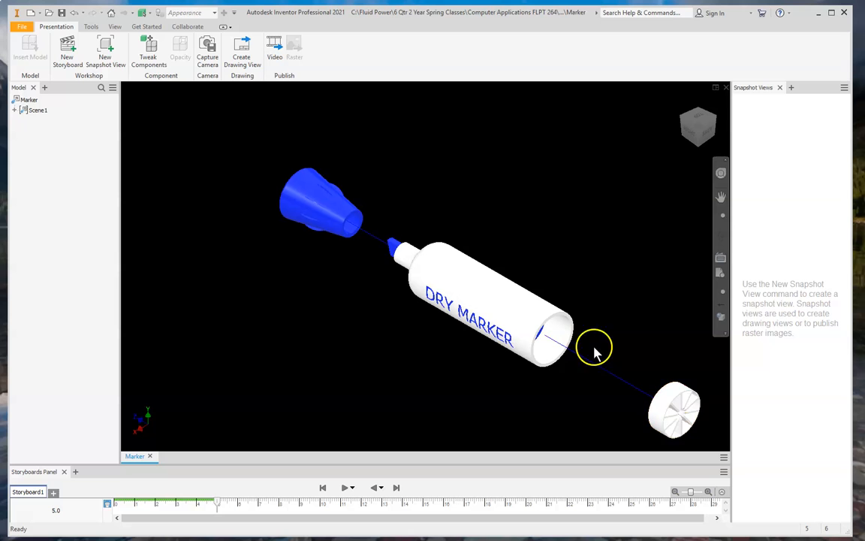
# Tweak the blue ink insert -2 in along Z, out of the barrel's open end, and play the storyboard.
pyautogui.click(541, 335)
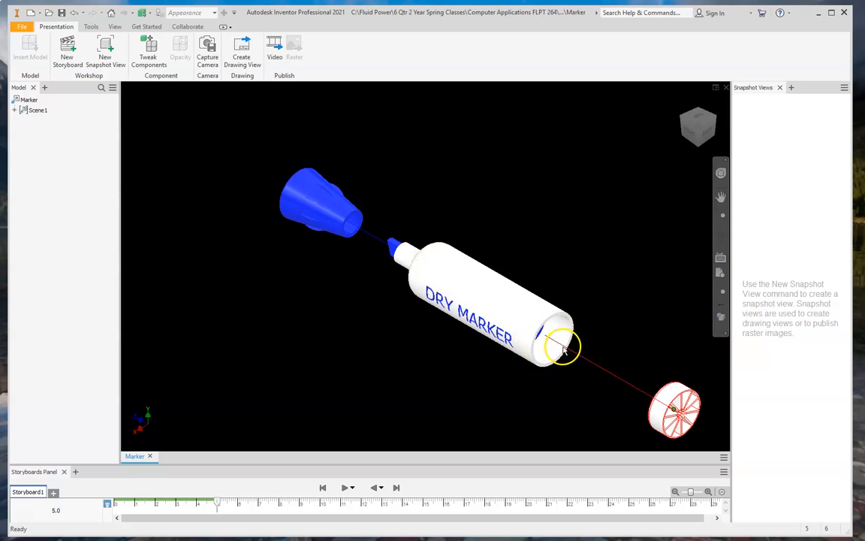
pyautogui.click(159, 66)
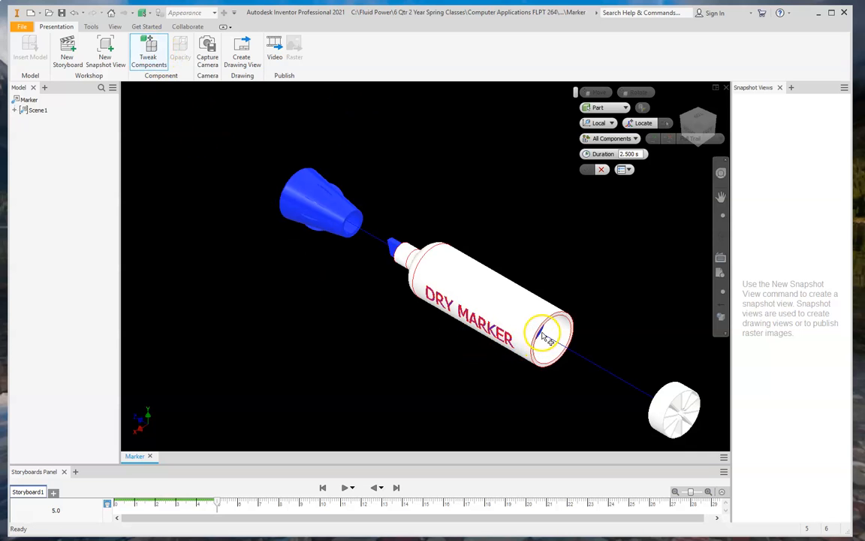
pyautogui.click(720, 239)
pyautogui.moveTo(550, 319); pyautogui.dragTo(495, 323)
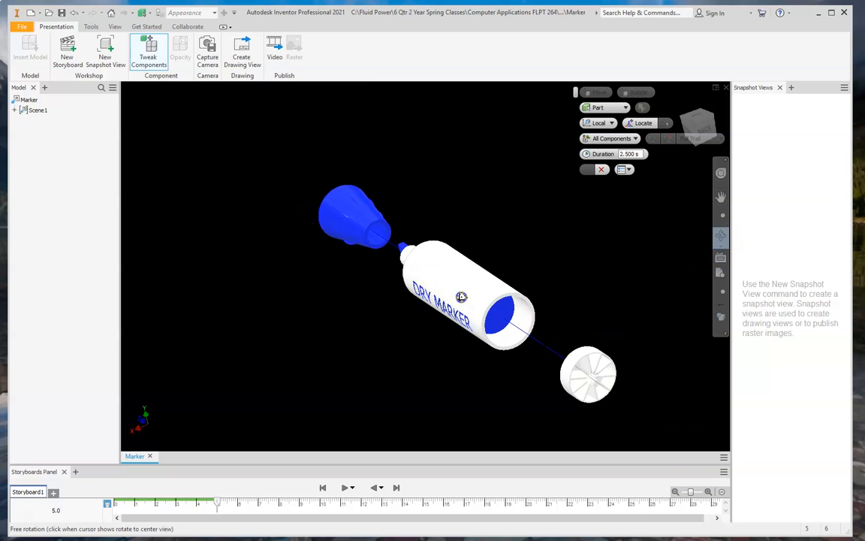
pyautogui.press('Escape')
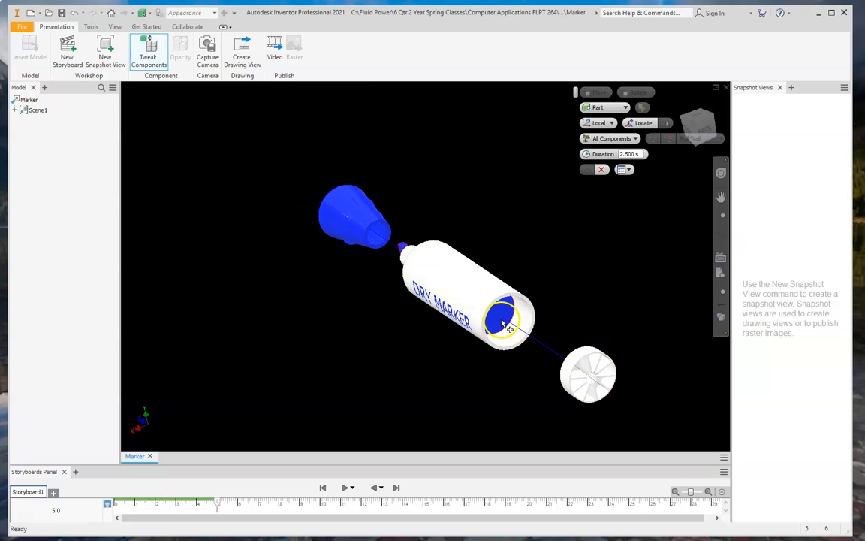
pyautogui.click(503, 322)
pyautogui.click(575, 358)
pyautogui.click(499, 300)
pyautogui.click(416, 264)
pyautogui.click(429, 270)
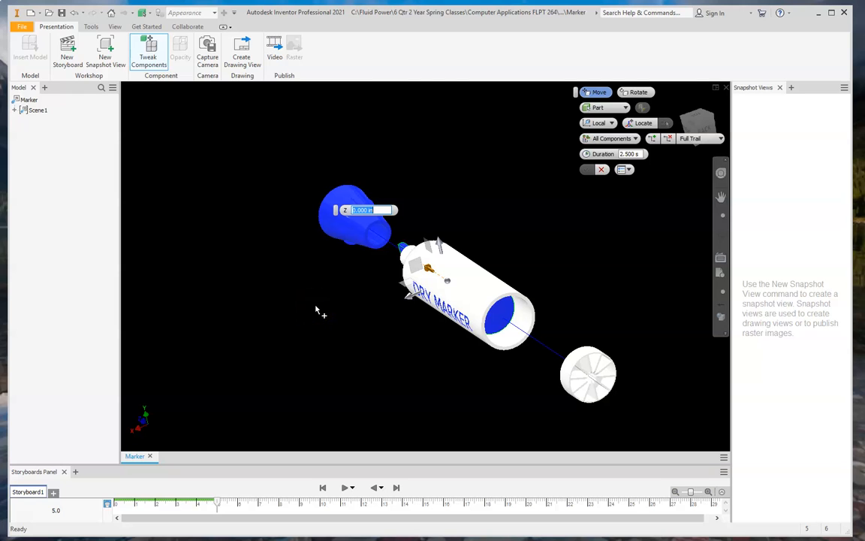
pyautogui.write('-2')
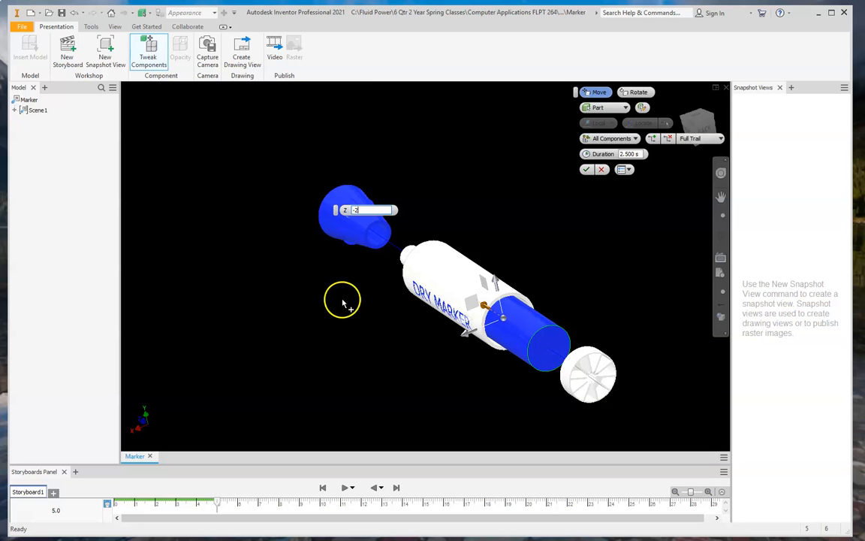
pyautogui.click(683, 102)
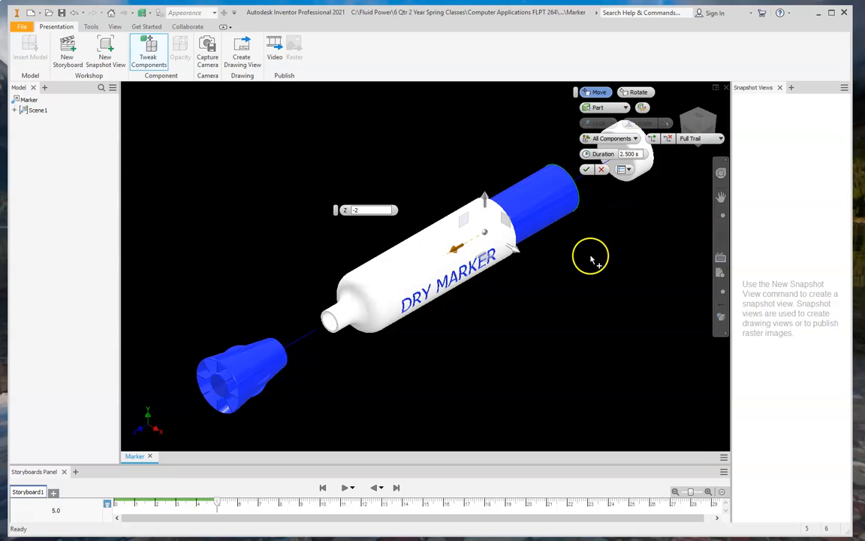
pyautogui.moveTo(587, 256); pyautogui.dragTo(559, 302, button='middle')
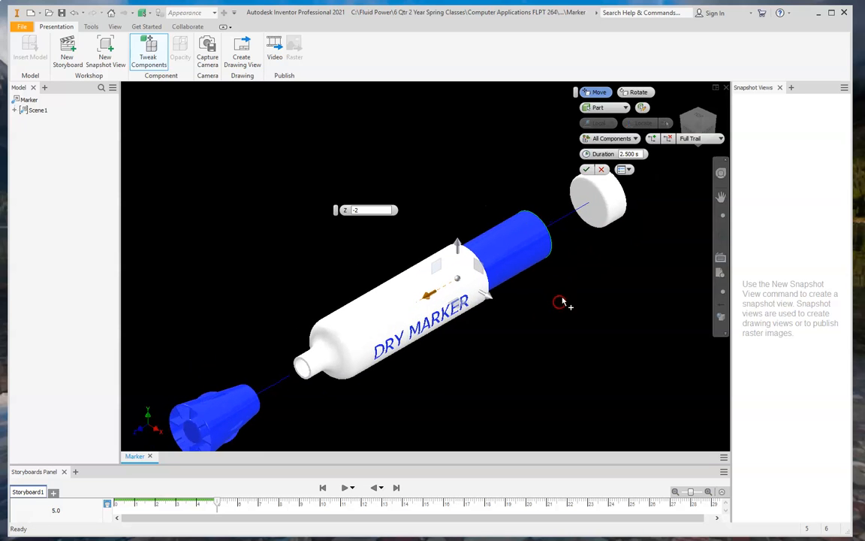
pyautogui.click(587, 169)
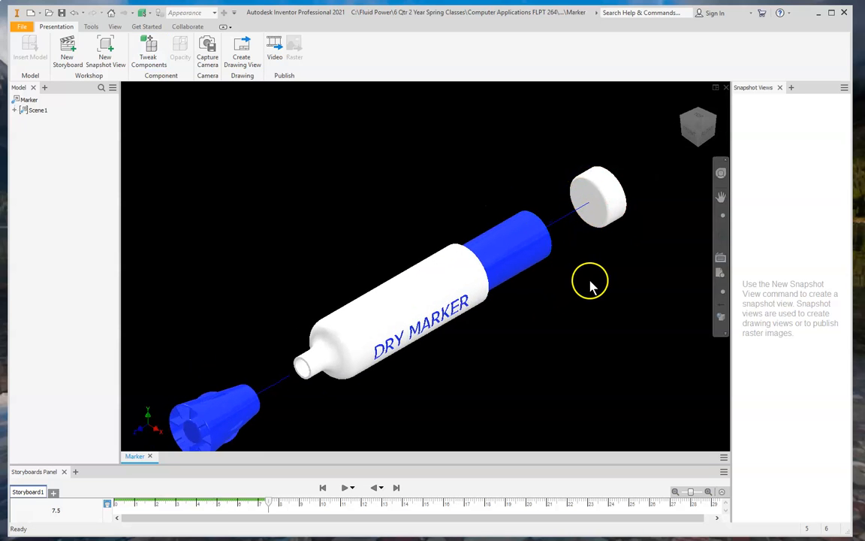
pyautogui.moveTo(581, 232)
pyautogui.mouseDown(button='middle')
pyautogui.moveTo(558, 264)
pyautogui.moveTo(565, 230)
pyautogui.mouseUp(button='middle')
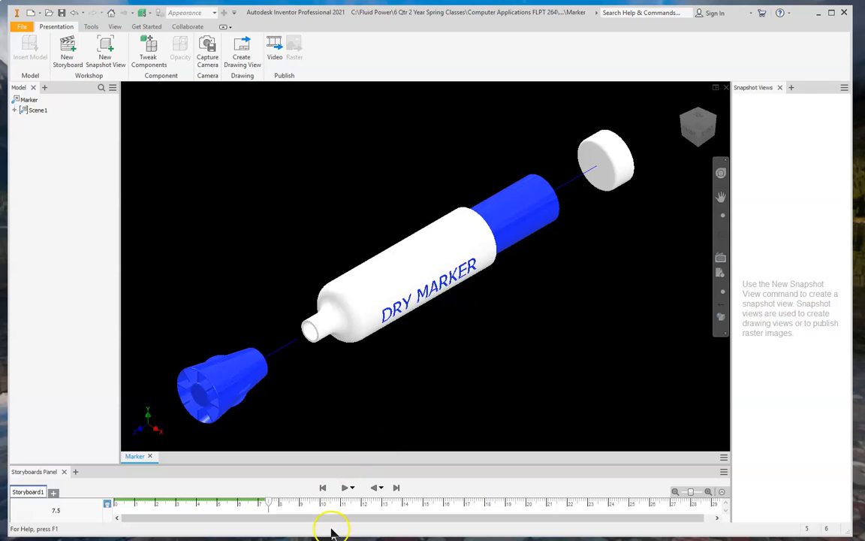
pyautogui.click(345, 489)
# Add a rotation tweak of 360*1.25 degrees to the blue cap about the marker's long axis and play the storyboard.
pyautogui.click(153, 56)
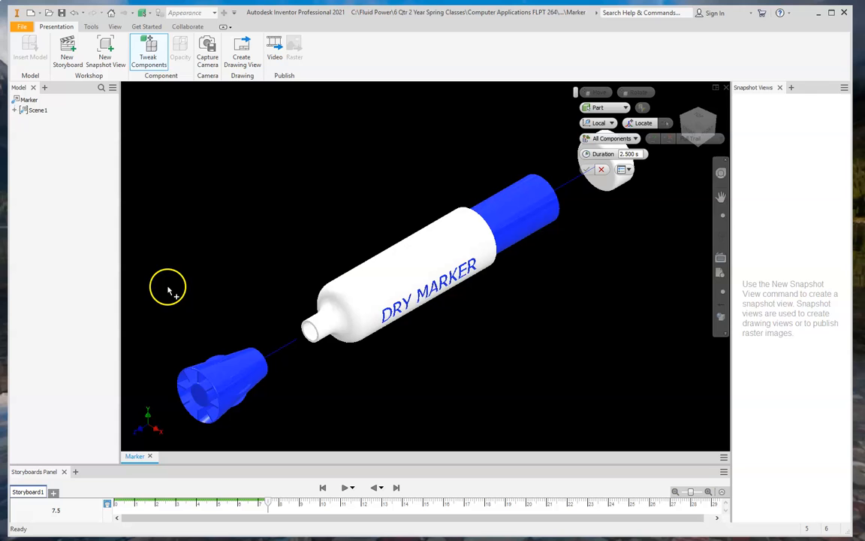
pyautogui.click(210, 382)
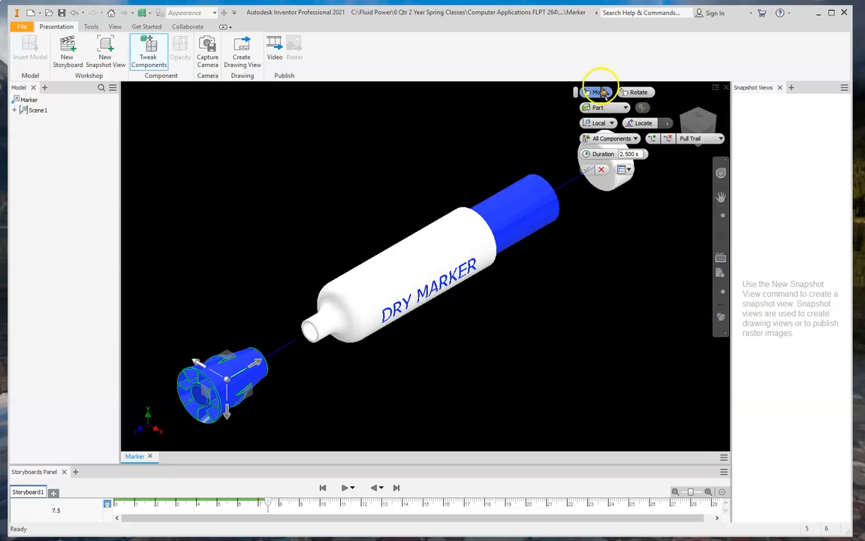
pyautogui.click(640, 93)
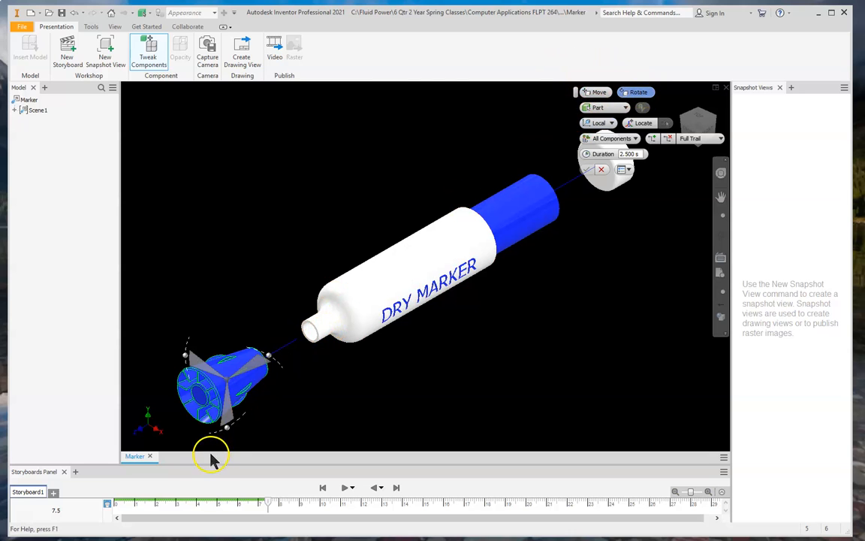
pyautogui.moveTo(214, 435); pyautogui.dragTo(188, 360)
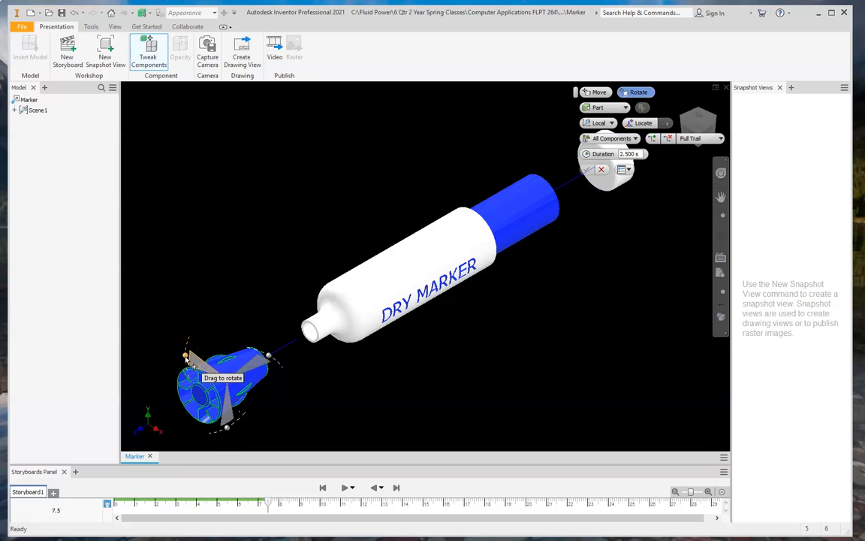
pyautogui.click(187, 361)
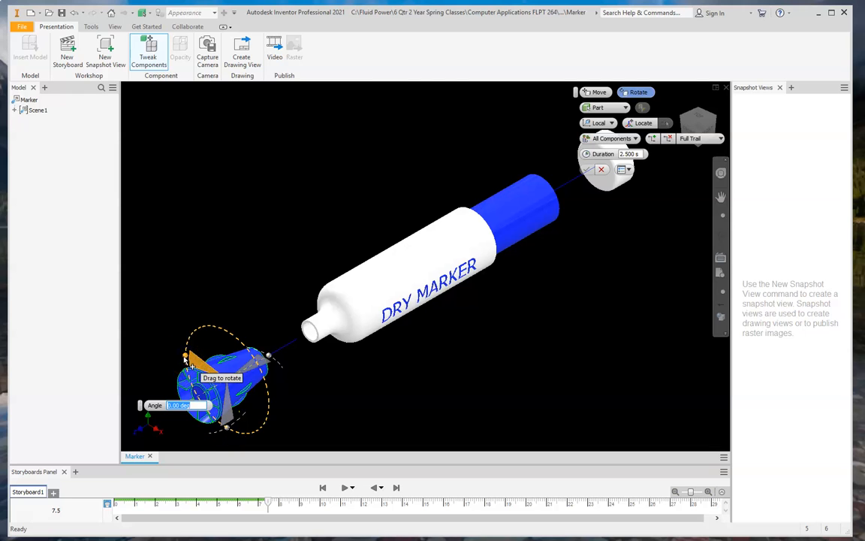
pyautogui.click(187, 405)
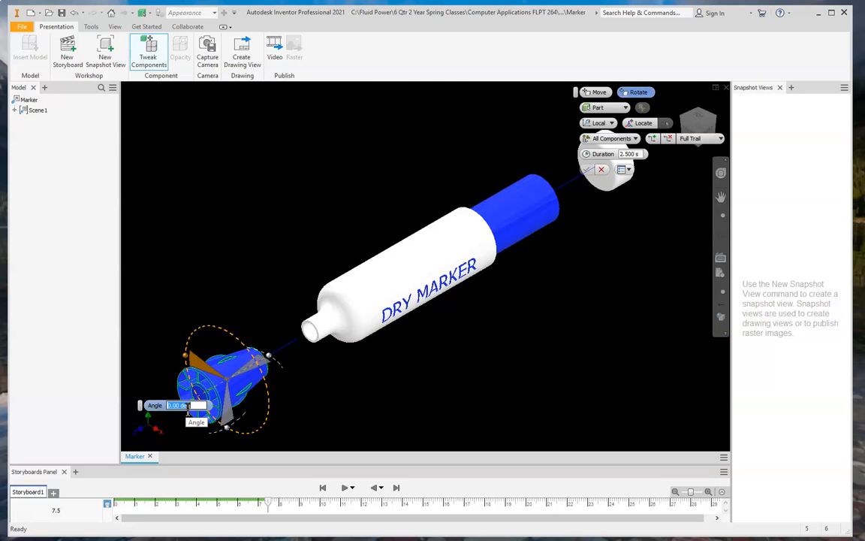
pyautogui.write('360')
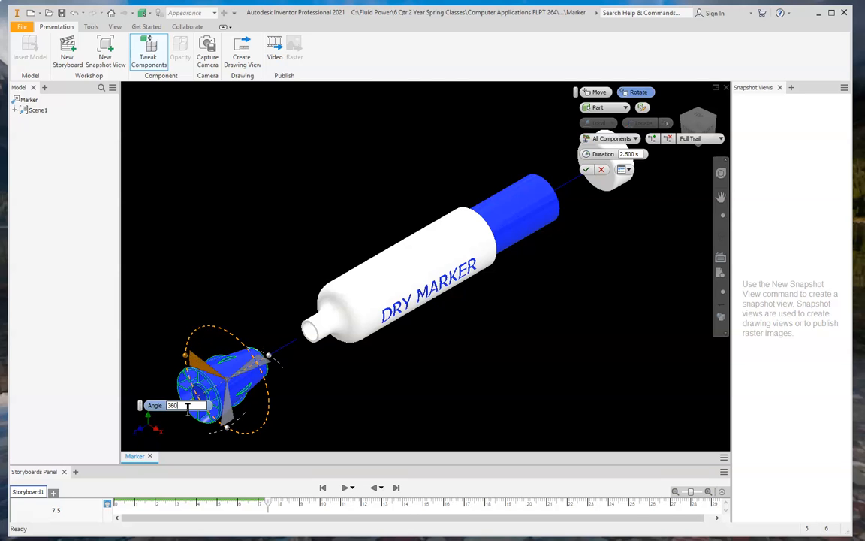
pyautogui.write('*1.25')
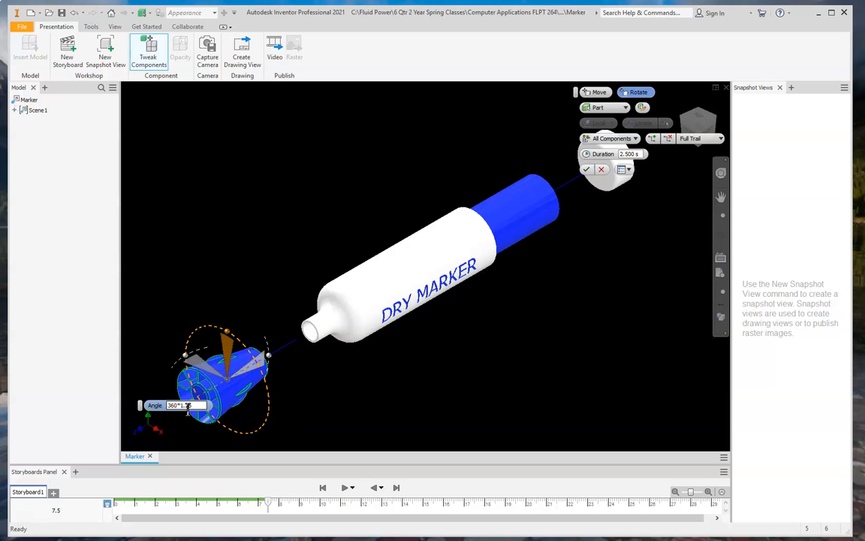
pyautogui.click(587, 170)
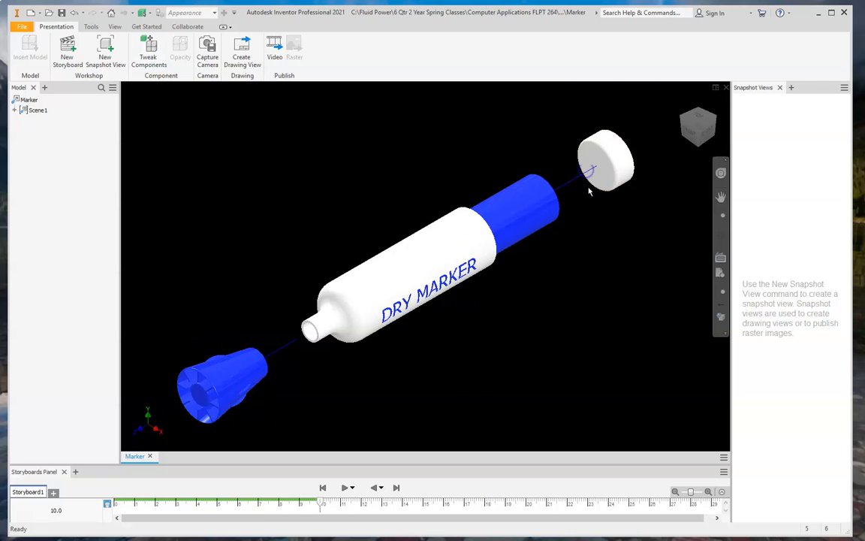
pyautogui.click(345, 489)
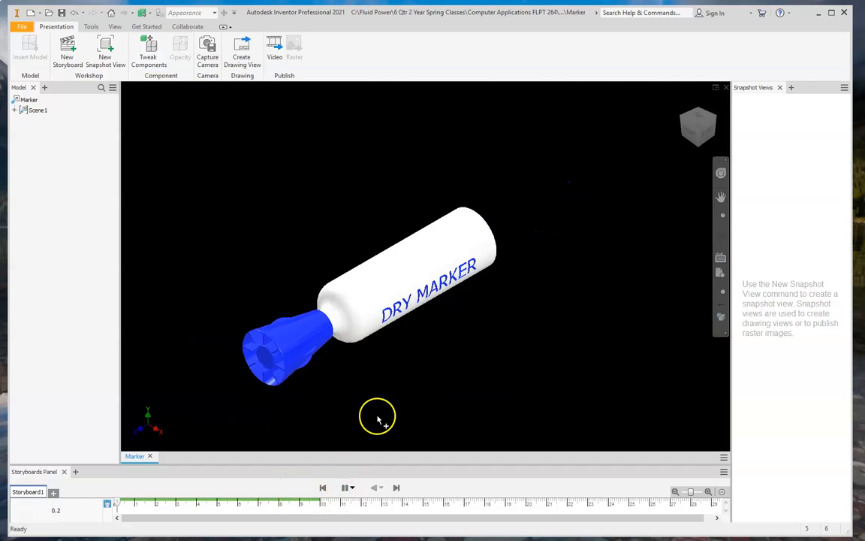